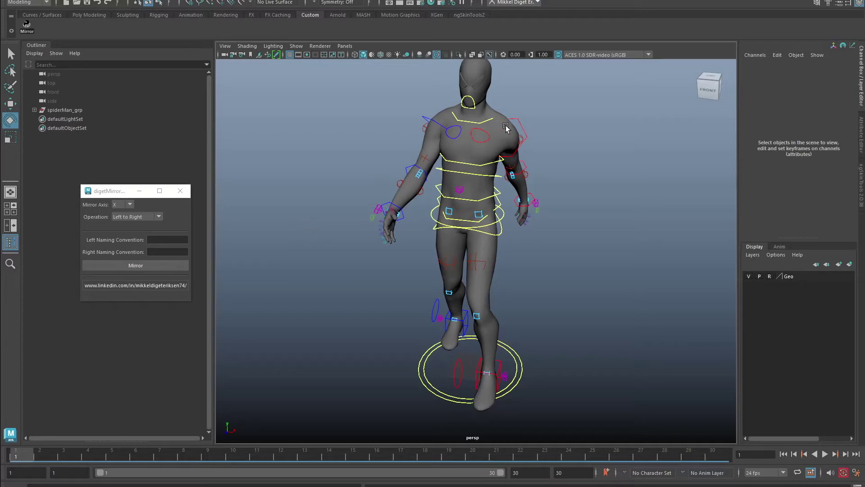
# Step: Select the upper-arm controls, keep Mirror Axis X, and choose the Flip to Frame operation
pyautogui.click(526, 124)
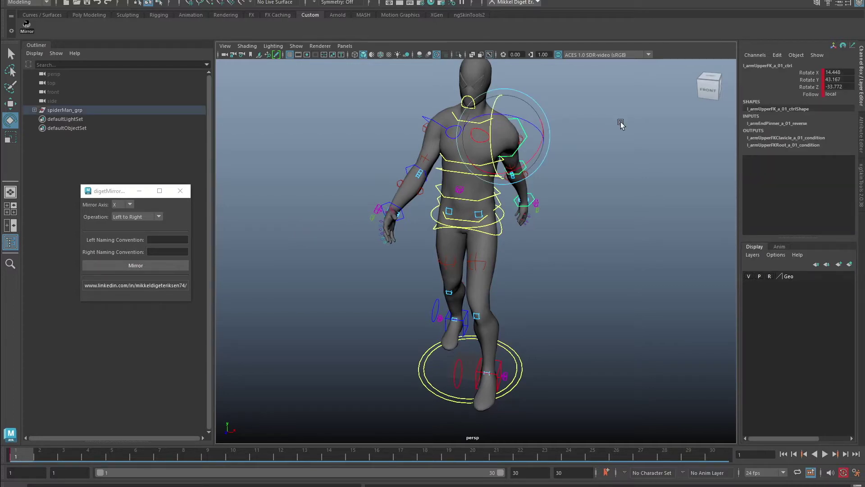
pyautogui.moveTo(708, 87)
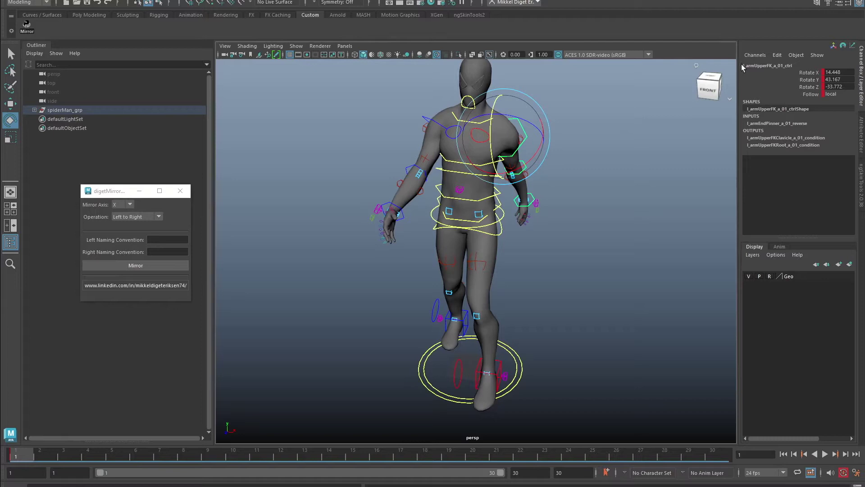
pyautogui.click(427, 119)
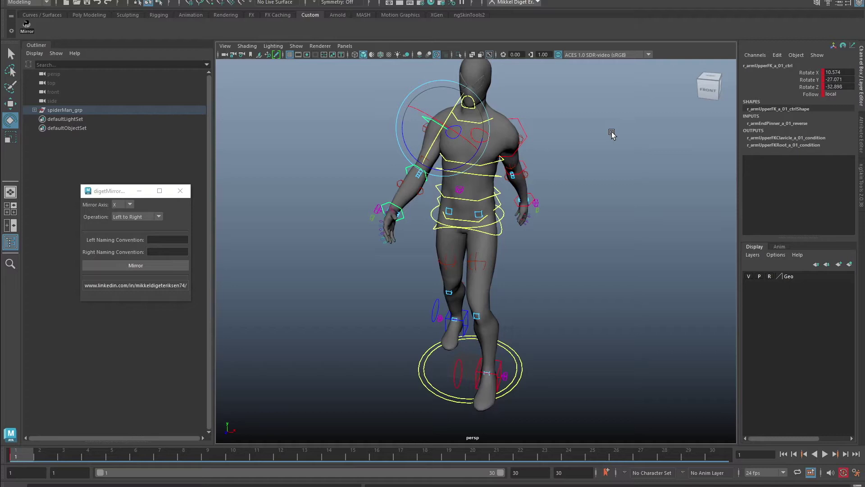
pyautogui.click(124, 204)
pyautogui.click(123, 205)
pyautogui.click(146, 218)
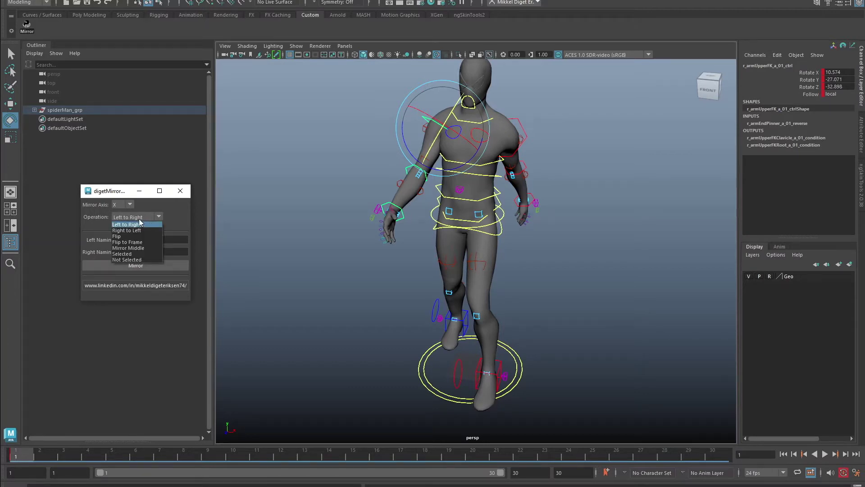
pyautogui.click(149, 243)
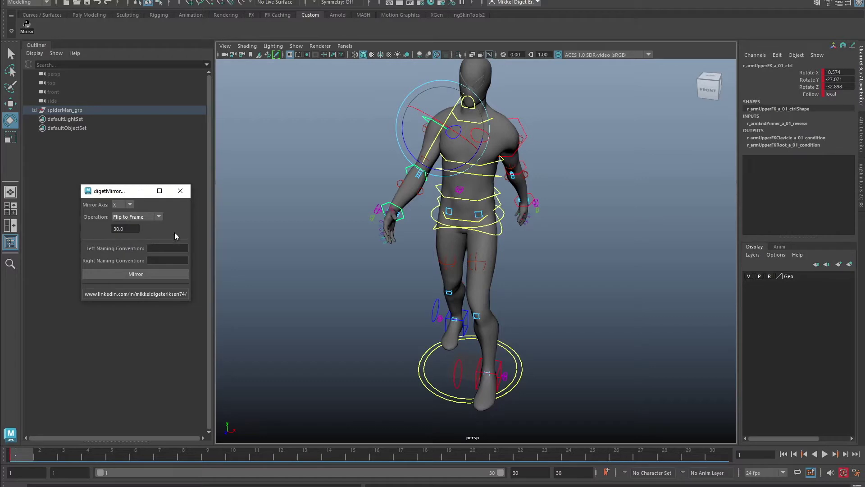
# Step: Select the left foot IK control and flip its pose onto frame 15
pyautogui.click(520, 122)
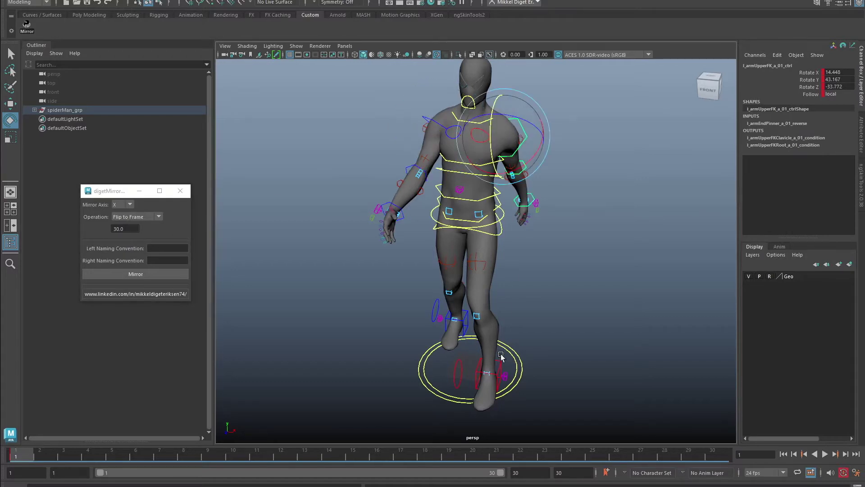
pyautogui.click(478, 365)
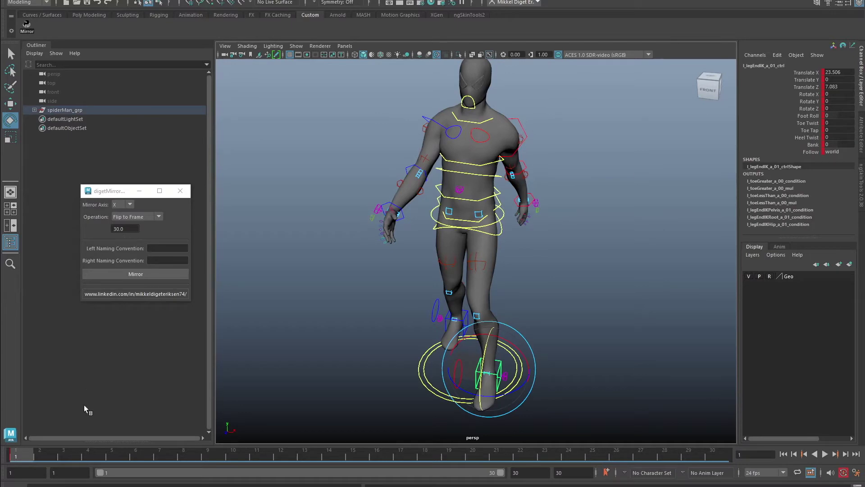
pyautogui.moveTo(128, 229); pyautogui.dragTo(102, 230)
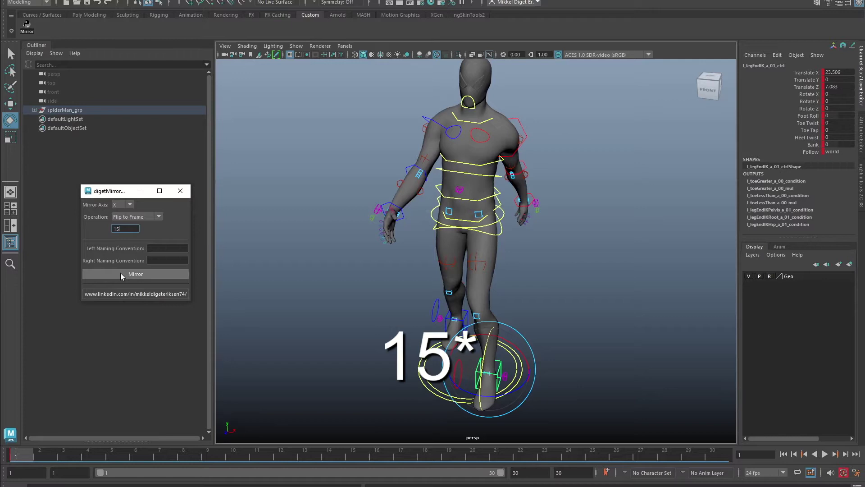
pyautogui.click(121, 273)
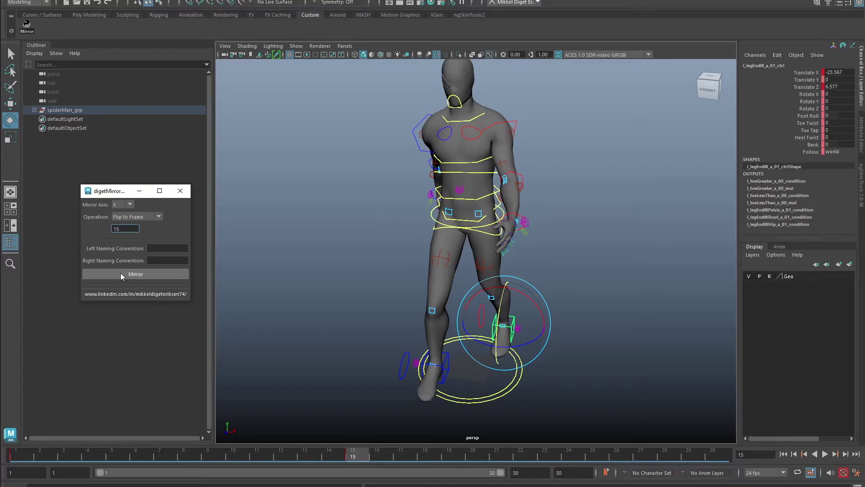
# Step: Flip the pose onto frame 30, play the animation, and return to frame 1
pyautogui.moveTo(125, 229); pyautogui.dragTo(100, 230)
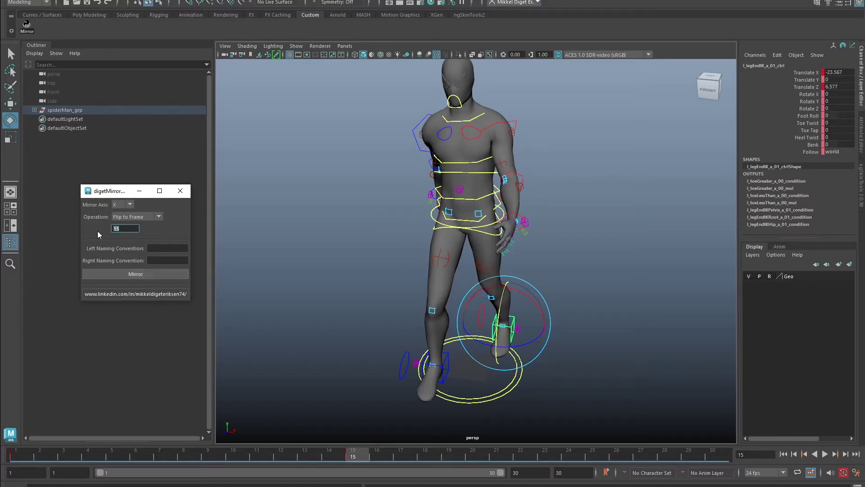
pyautogui.write('30')
pyautogui.click(135, 274)
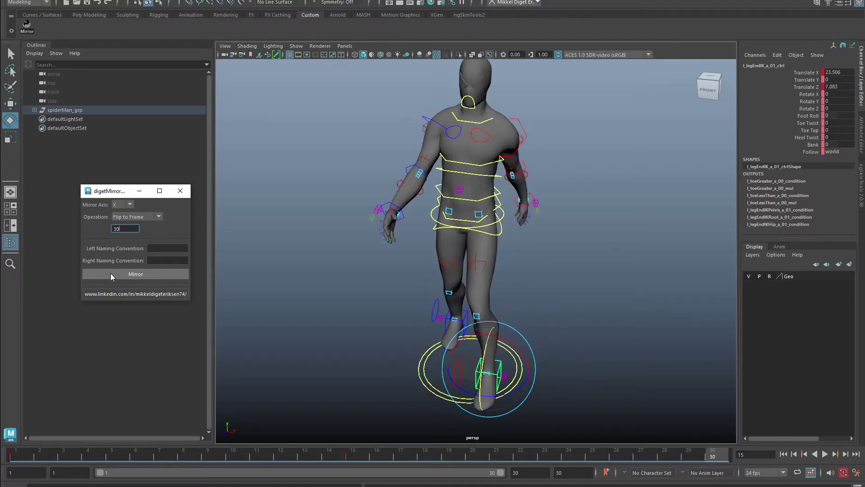
pyautogui.click(275, 255)
pyautogui.hotkey('alt', 'v')
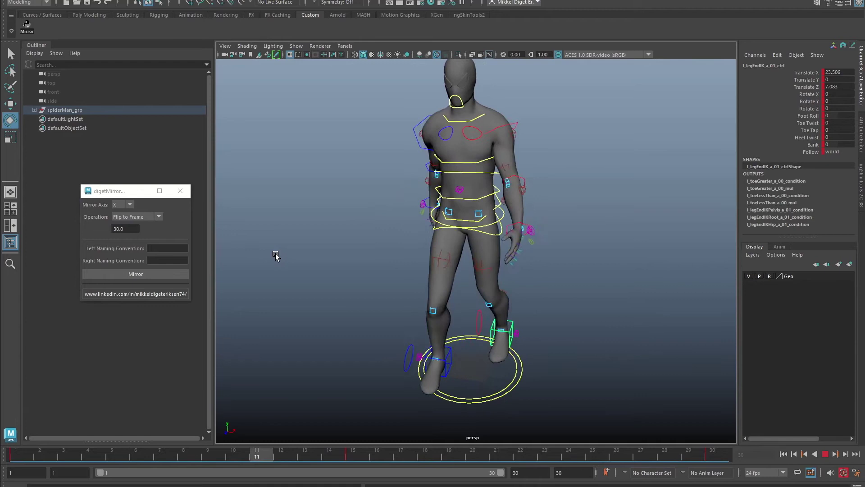
pyautogui.hotkey('alt', 'v')
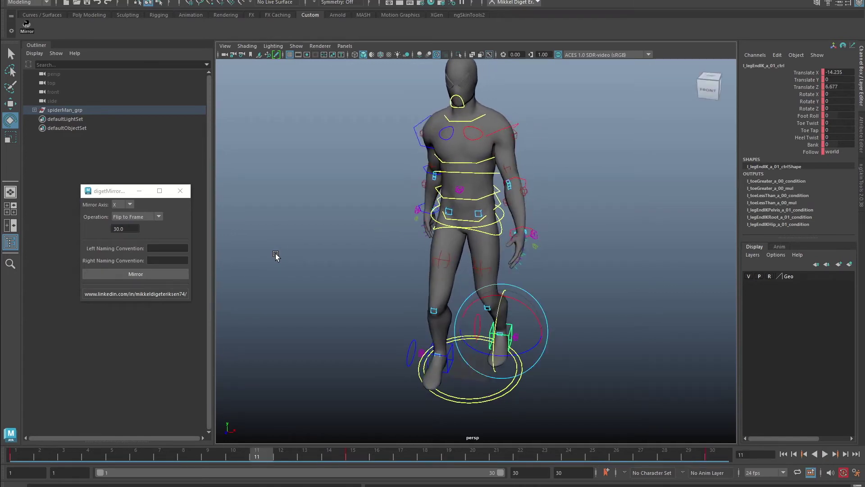
pyautogui.click(23, 454)
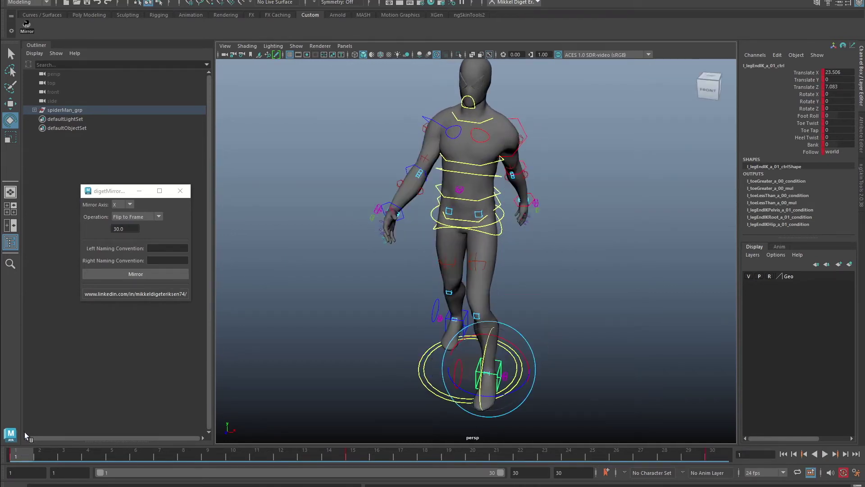
# Step: Mirror the pose Left to Right, then undo it
pyautogui.click(151, 219)
pyautogui.click(137, 225)
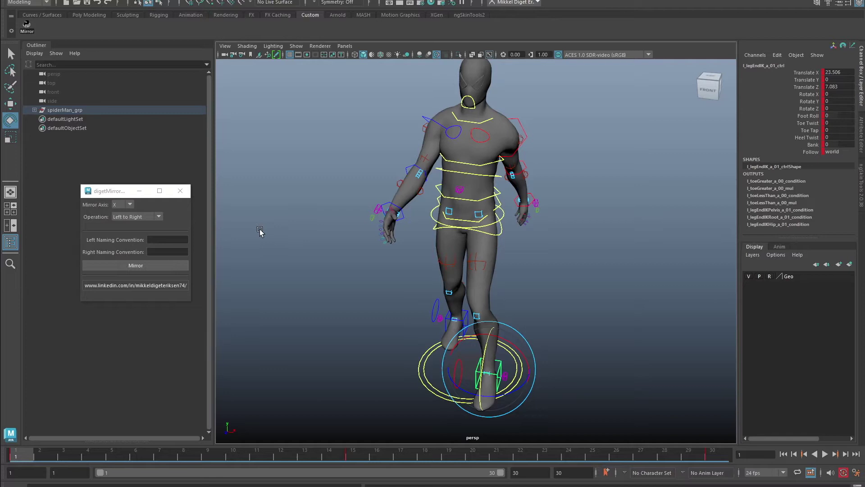
pyautogui.click(163, 263)
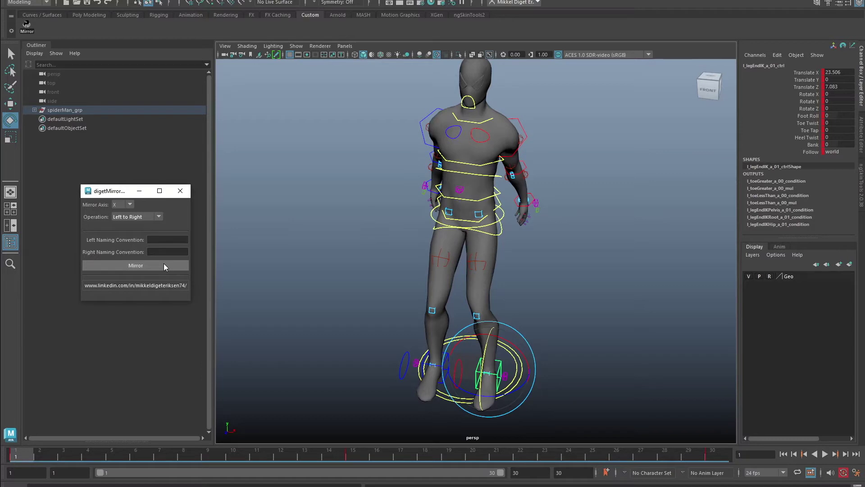
pyautogui.click(245, 263)
pyautogui.hotkey('ctrl', 'z')
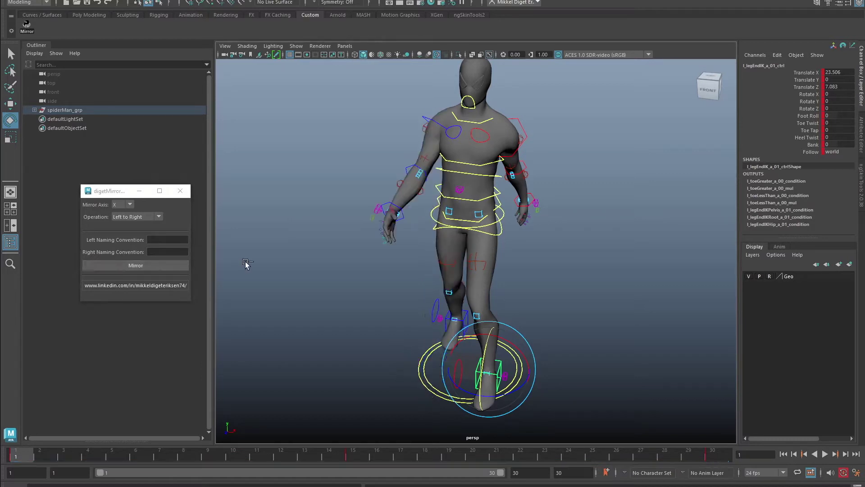
# Step: Mirror the pose Right to Left, then undo it
pyautogui.click(137, 216)
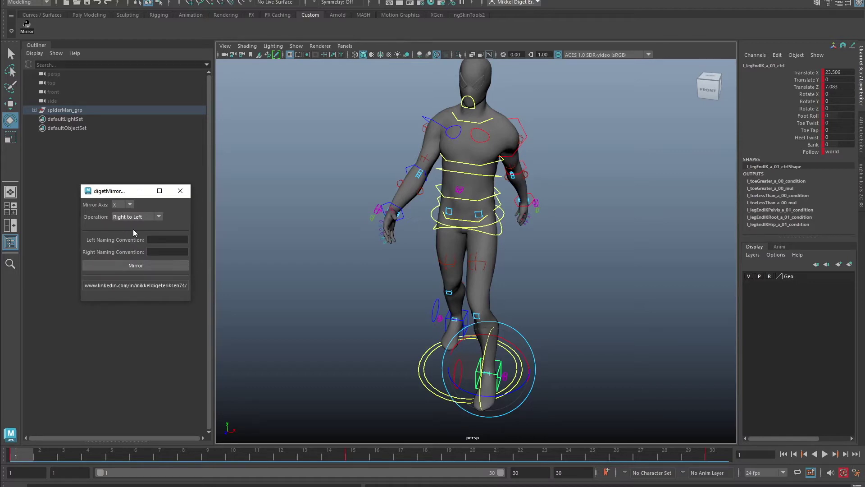
pyautogui.click(139, 266)
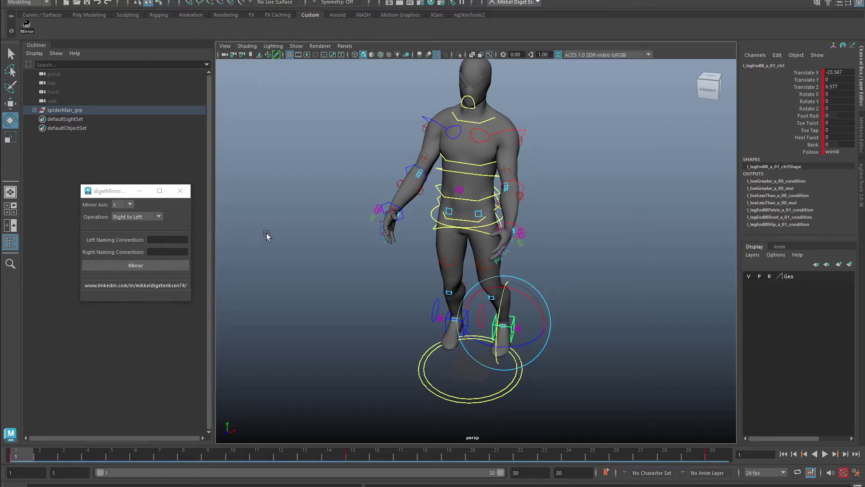
pyautogui.hotkey('ctrl', 'z')
# Step: Flip the entire pose with the Flip operation, then flip it back
pyautogui.click(137, 217)
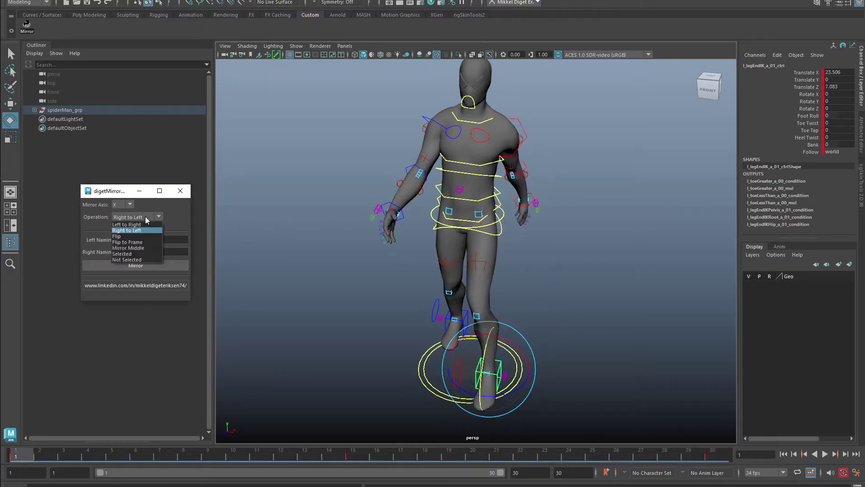
pyautogui.click(130, 237)
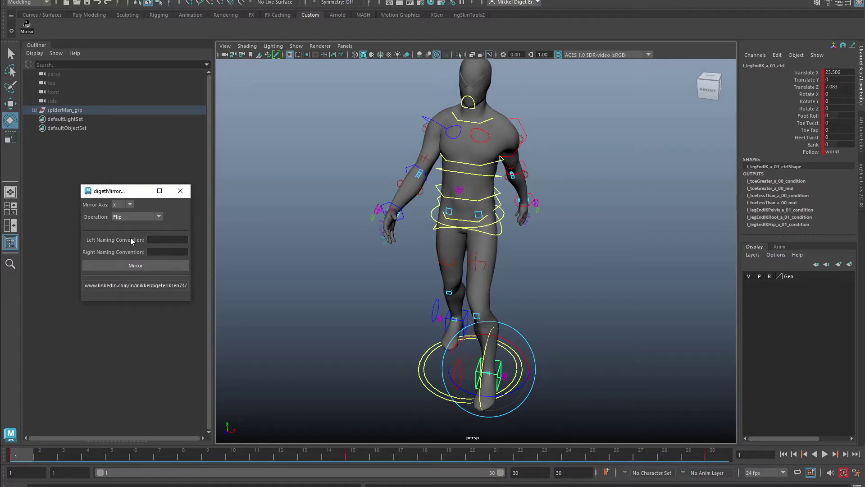
pyautogui.click(152, 268)
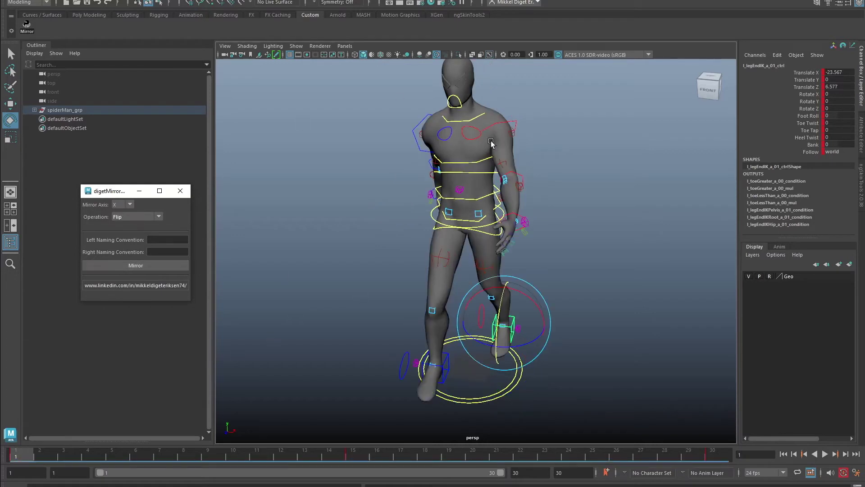
pyautogui.click(142, 264)
# Step: Mirror only the middle controllers using the Mirror Middle operation
pyautogui.click(146, 218)
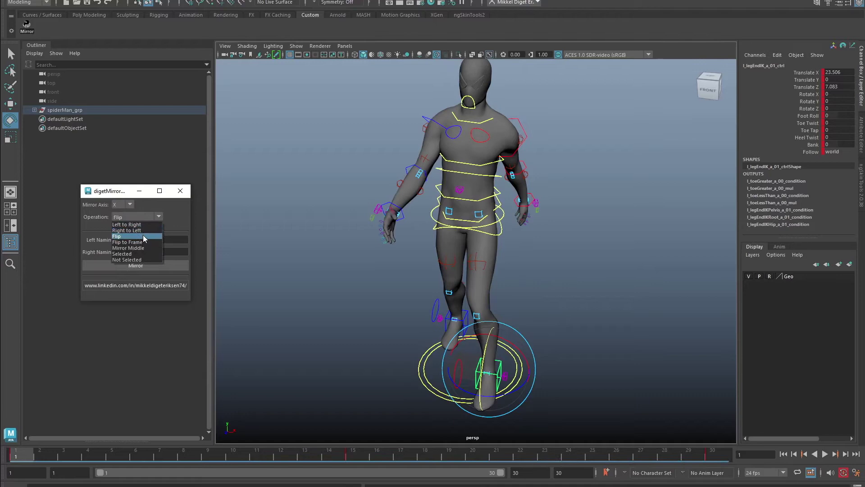
pyautogui.click(129, 247)
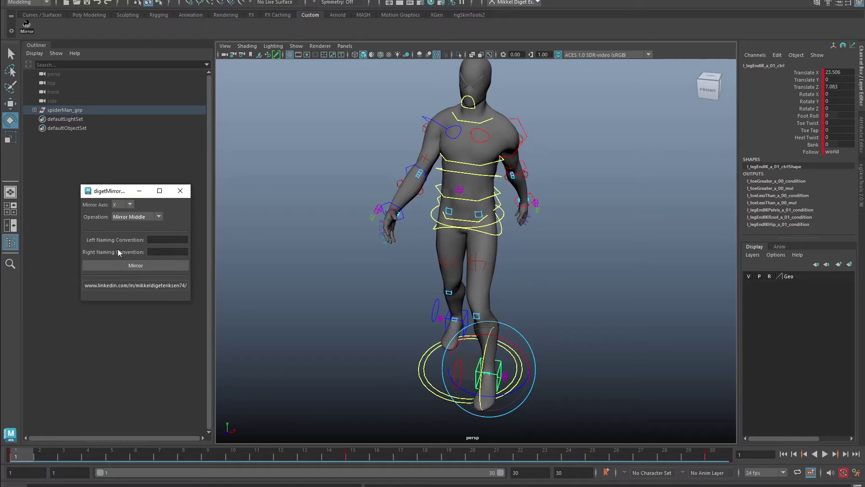
pyautogui.click(120, 265)
pyautogui.click(148, 217)
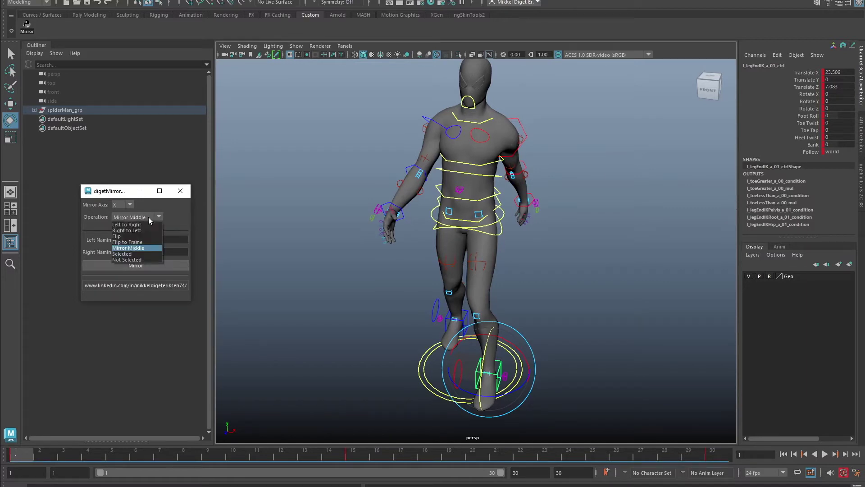
# Step: Use the selected-only operation to mirror the left upper-arm FK pose onto the right, then undo
pyautogui.click(134, 254)
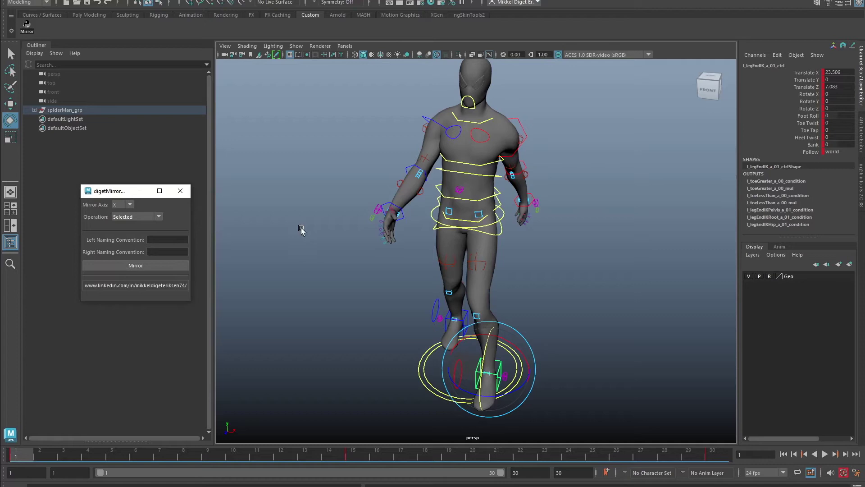
pyautogui.click(520, 122)
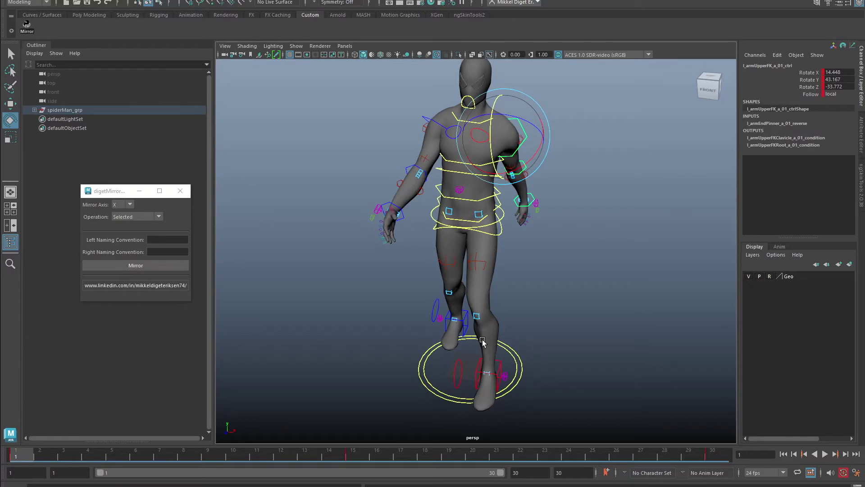
pyautogui.click(93, 265)
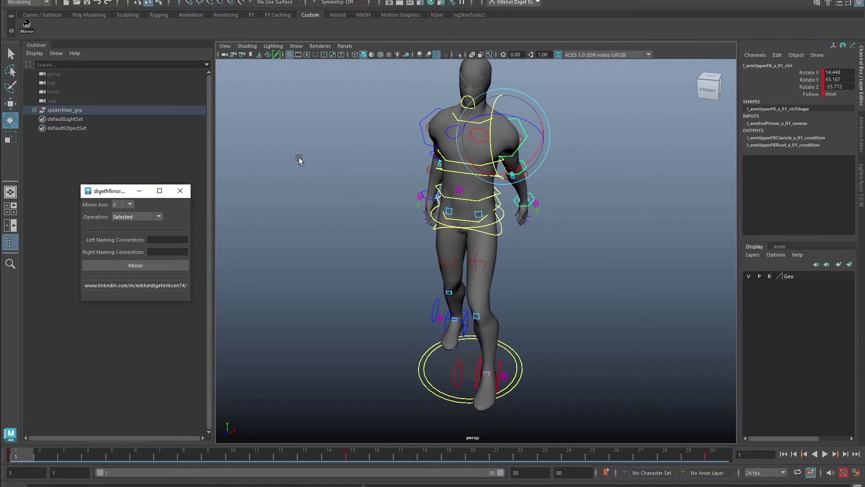
pyautogui.click(299, 157)
pyautogui.press('z')
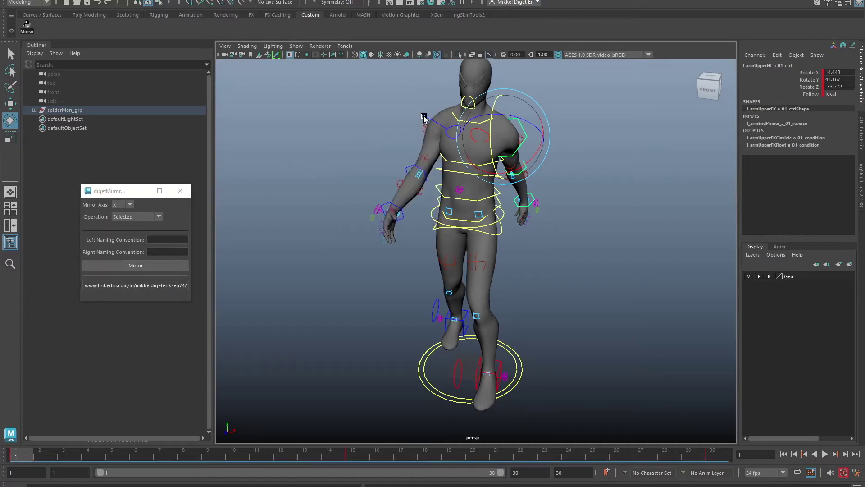
# Step: Mirror the right shoulder pose onto the left arm, then mirror the left shoulder back
pyautogui.click(425, 114)
pyautogui.click(152, 265)
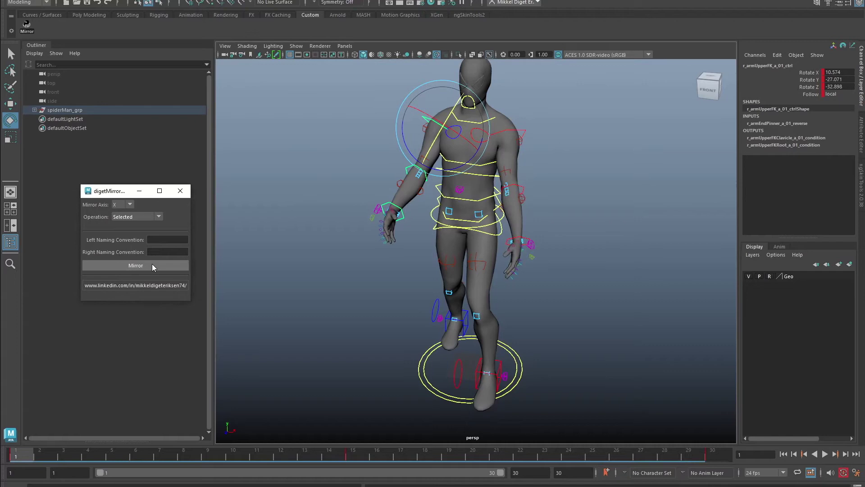
pyautogui.click(288, 199)
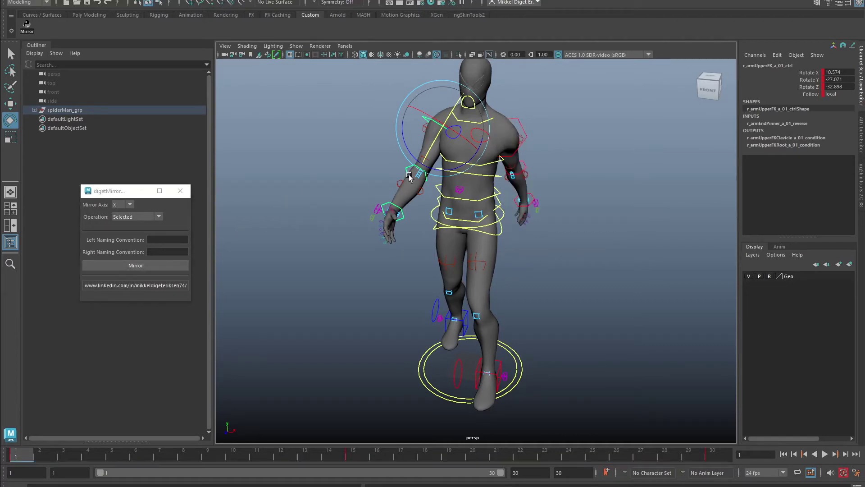
pyautogui.click(520, 126)
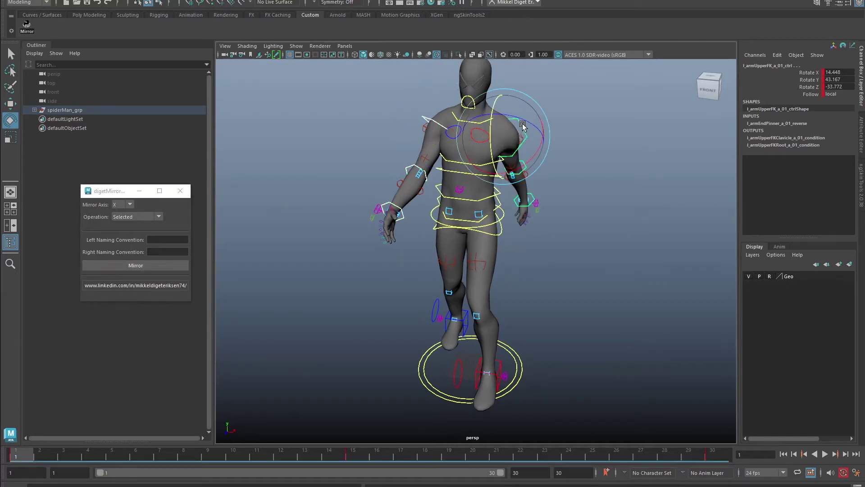
pyautogui.click(164, 264)
pyautogui.click(163, 264)
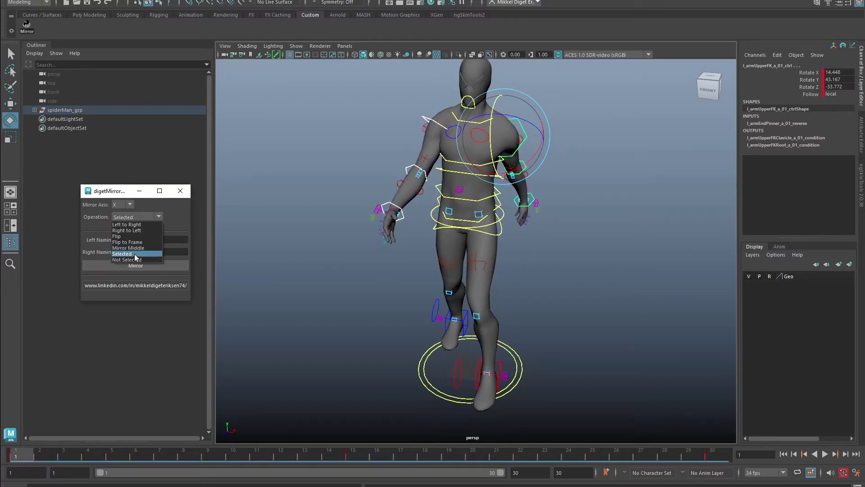
# Step: Choose Not Selected, rotate the world control about 94° in Y, and deselect everything
pyautogui.click(134, 259)
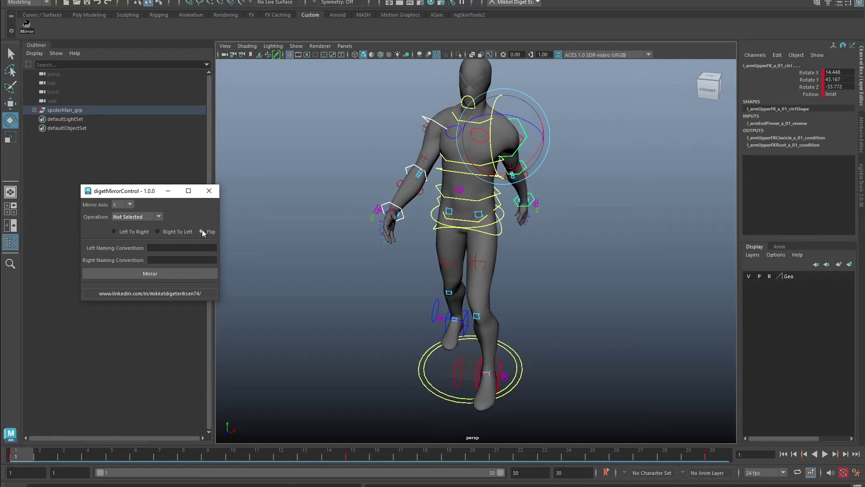
pyautogui.click(419, 375)
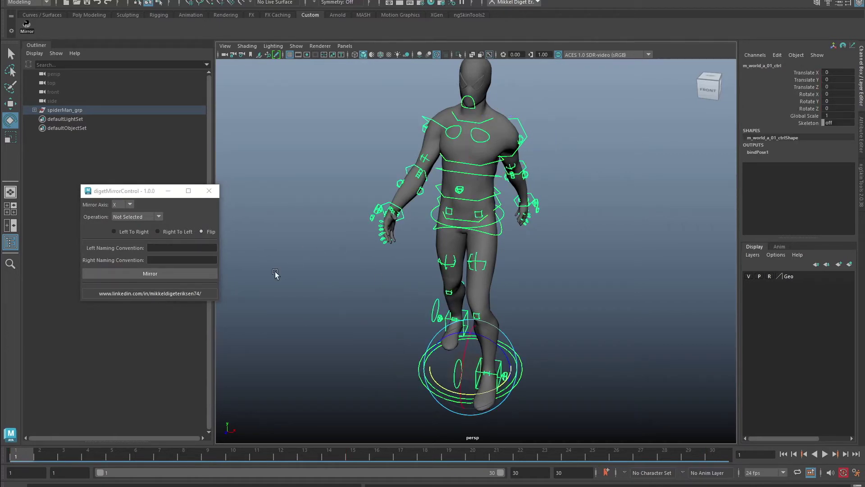
pyautogui.moveTo(443, 391); pyautogui.dragTo(508, 395)
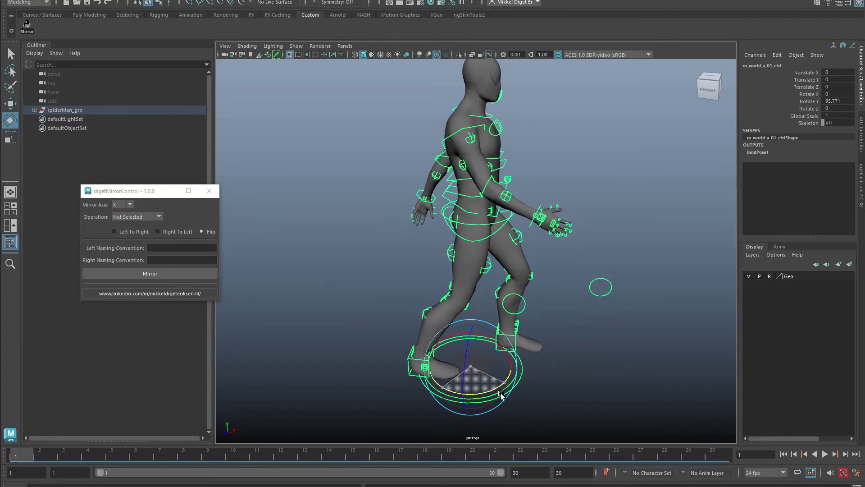
pyautogui.click(367, 348)
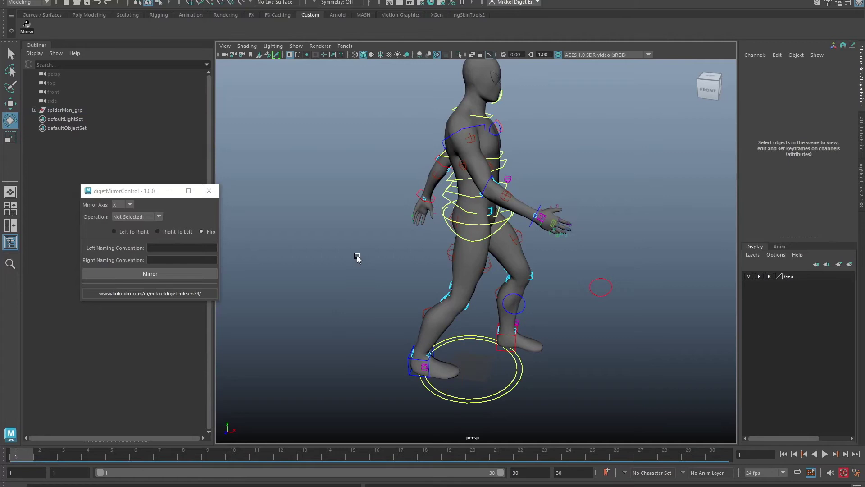
# Step: Flip the whole spider-man pose back and forth several times
pyautogui.click(191, 278)
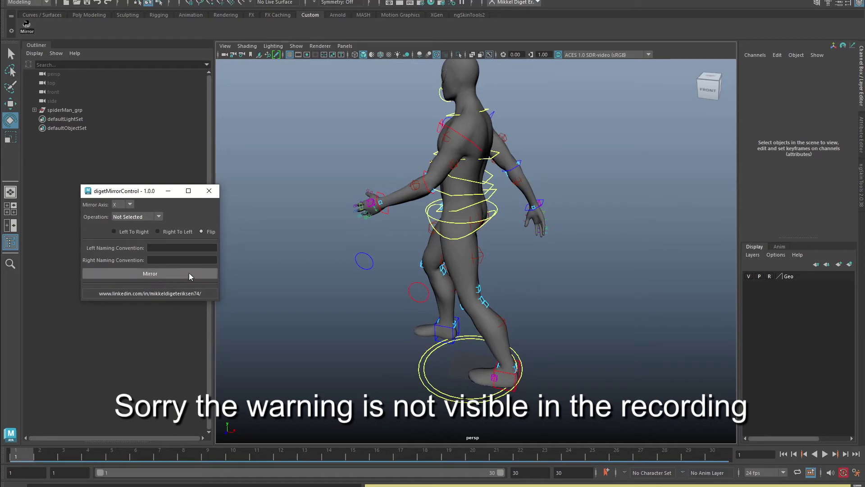
pyautogui.click(165, 274)
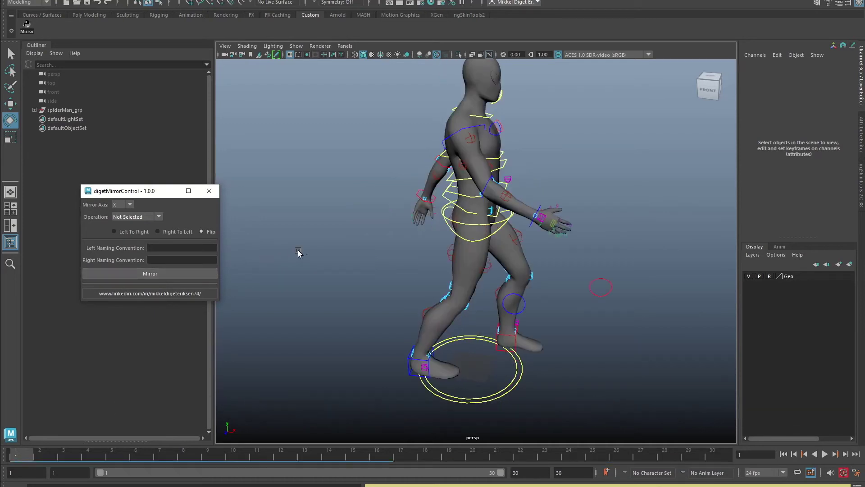
pyautogui.click(454, 402)
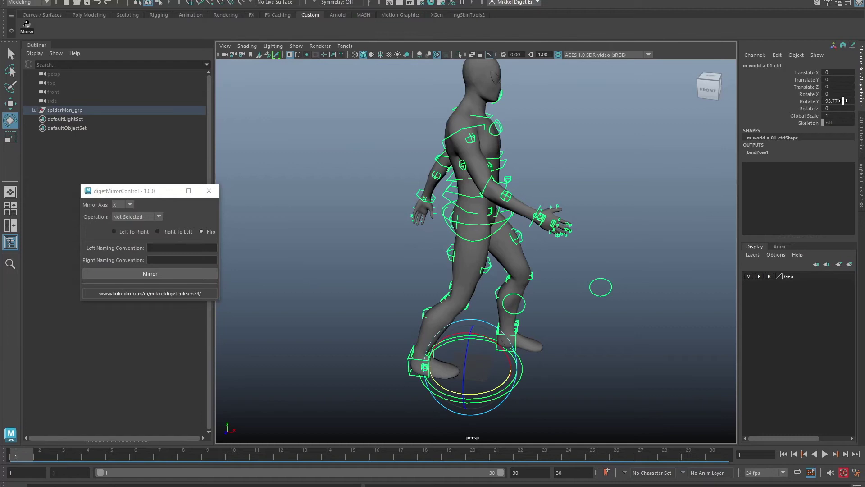
pyautogui.click(200, 273)
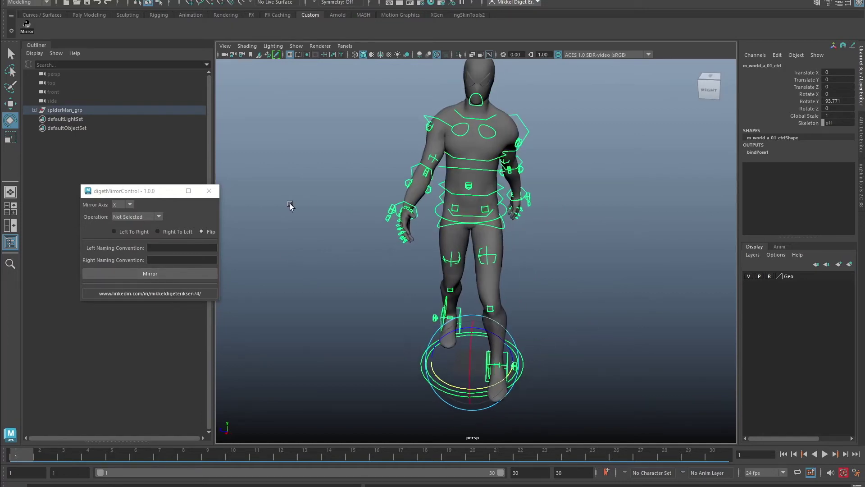
pyautogui.click(178, 271)
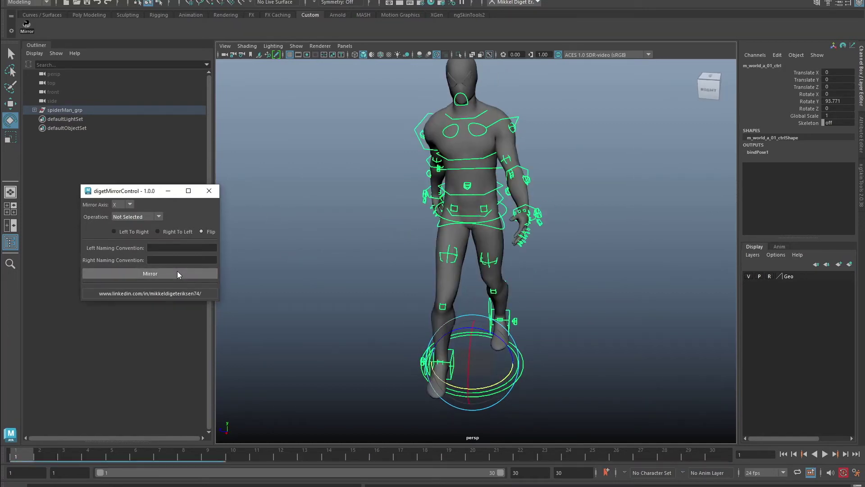
pyautogui.click(178, 273)
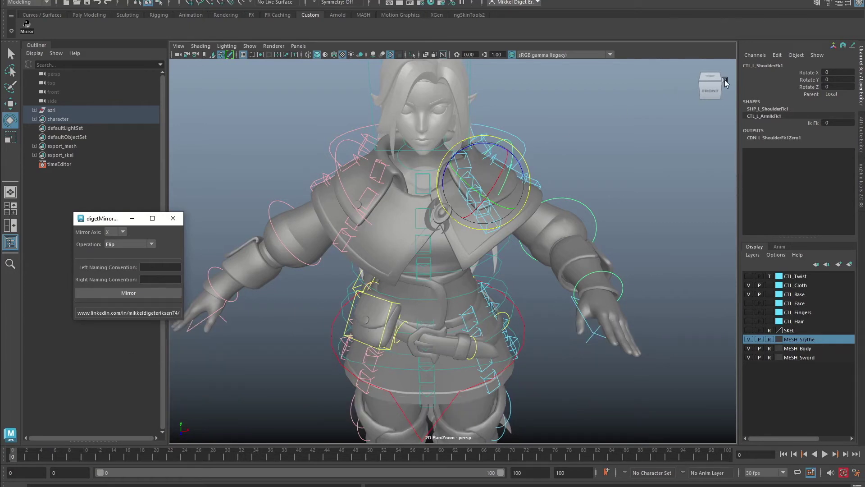
pyautogui.click(343, 143)
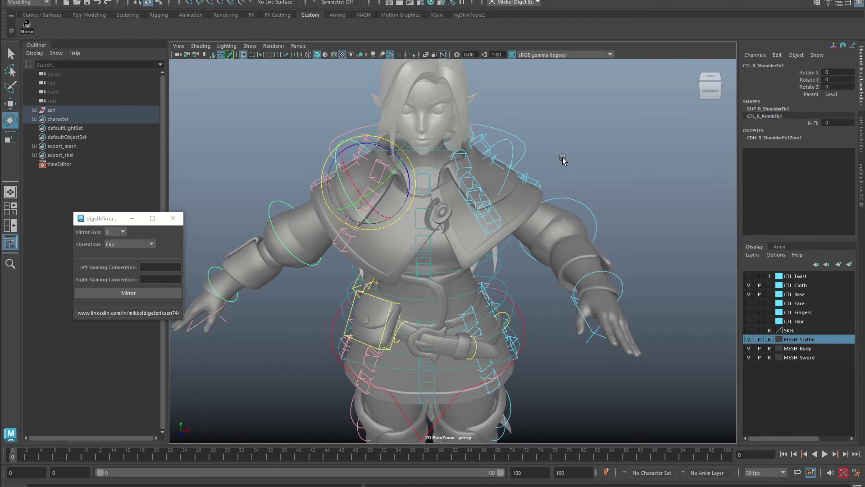
pyautogui.moveTo(98, 219); pyautogui.dragTo(85, 198)
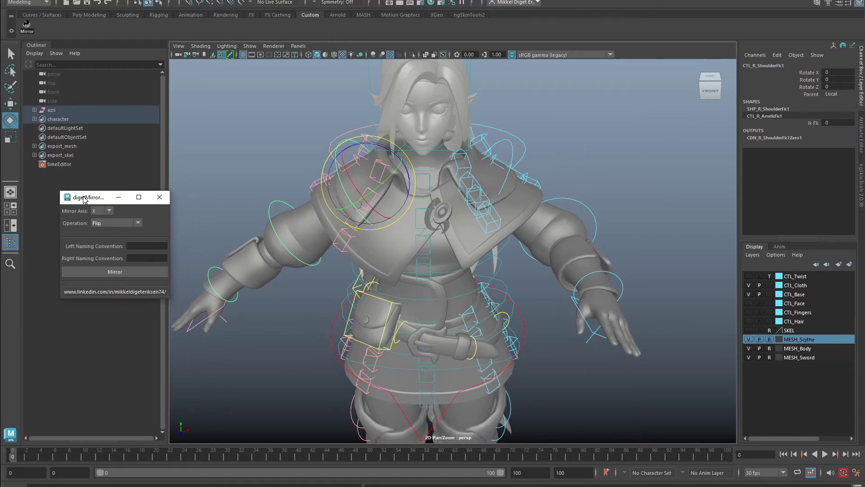
pyautogui.click(98, 272)
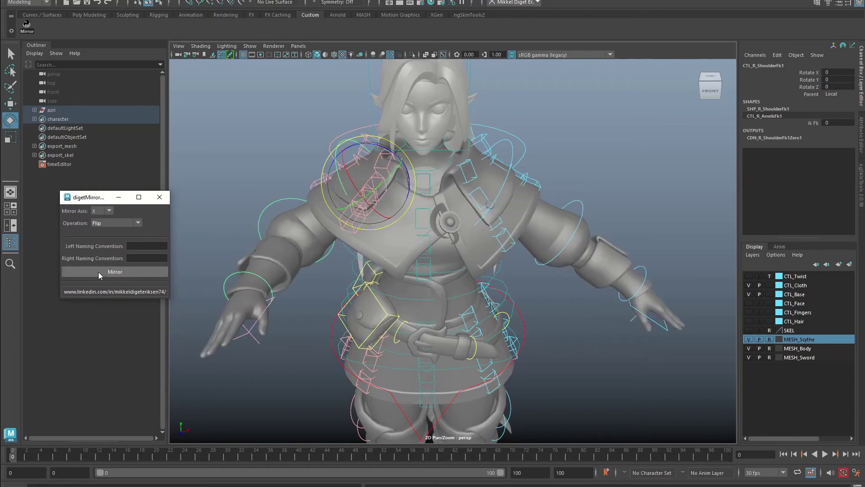
pyautogui.click(98, 272)
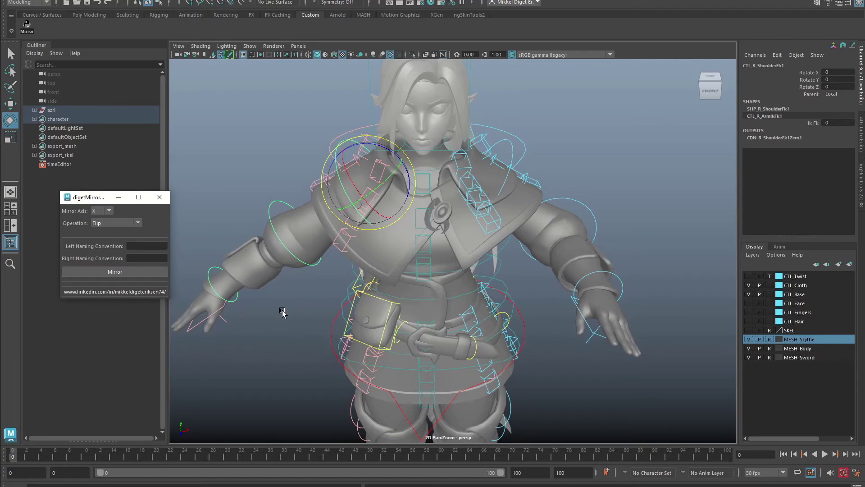
# Step: Select R_PouchFront and mirror its rotation across the middle and back with Mirror Middle
pyautogui.click(352, 315)
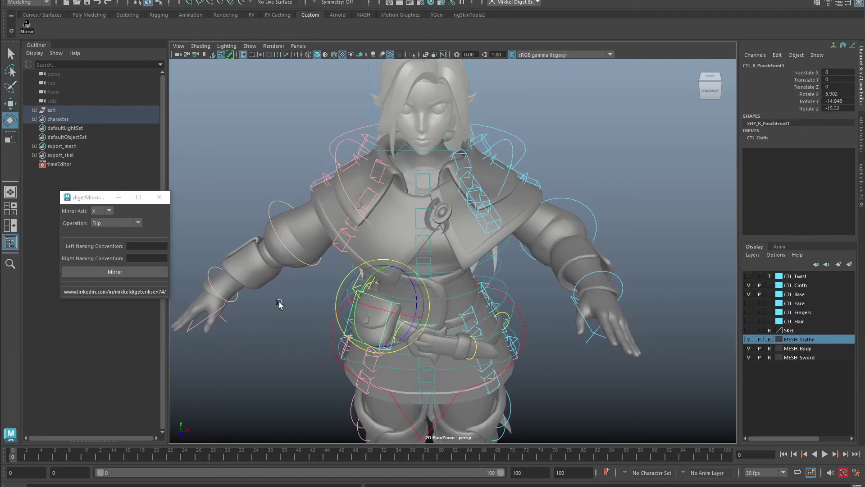
pyautogui.scroll(6, 283, 301)
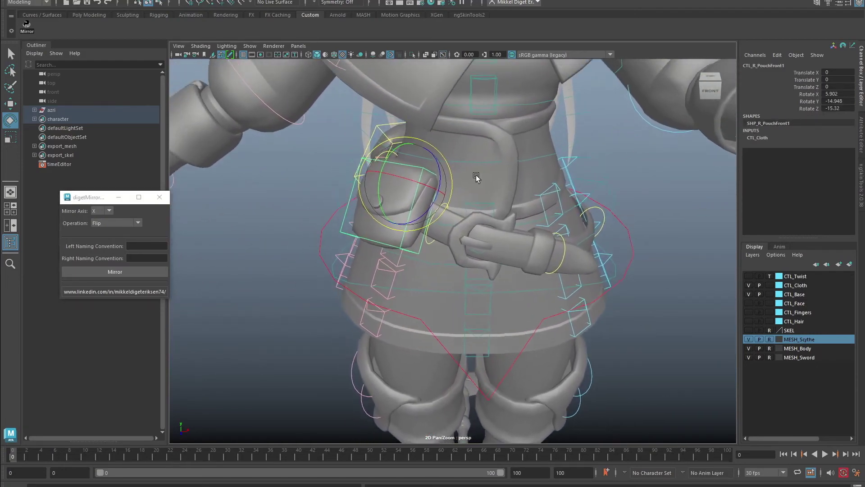
pyautogui.moveTo(476, 177)
pyautogui.keyDown('alt'); pyautogui.mouseDown()
pyautogui.moveTo(513, 188)
pyautogui.moveTo(453, 195)
pyautogui.mouseUp(); pyautogui.keyUp('alt')
pyautogui.keyDown('alt'); pyautogui.moveTo(281, 228); pyautogui.dragTo(304, 225); pyautogui.keyUp('alt')
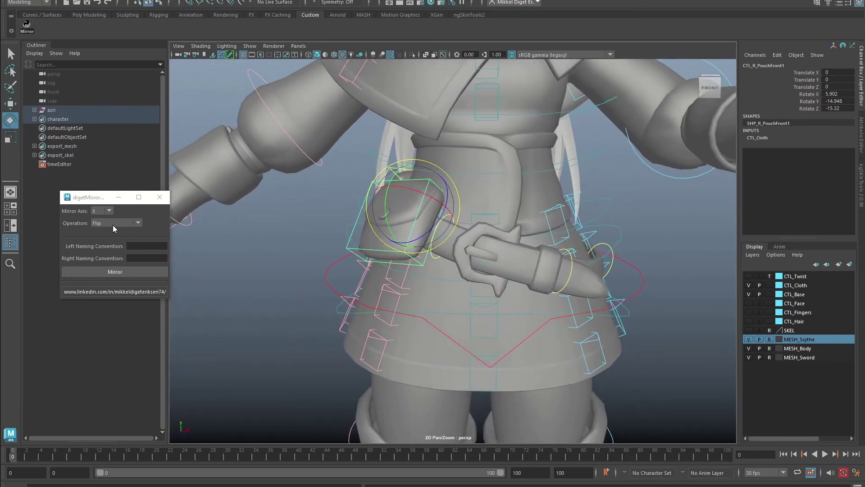
pyautogui.click(112, 225)
pyautogui.click(118, 256)
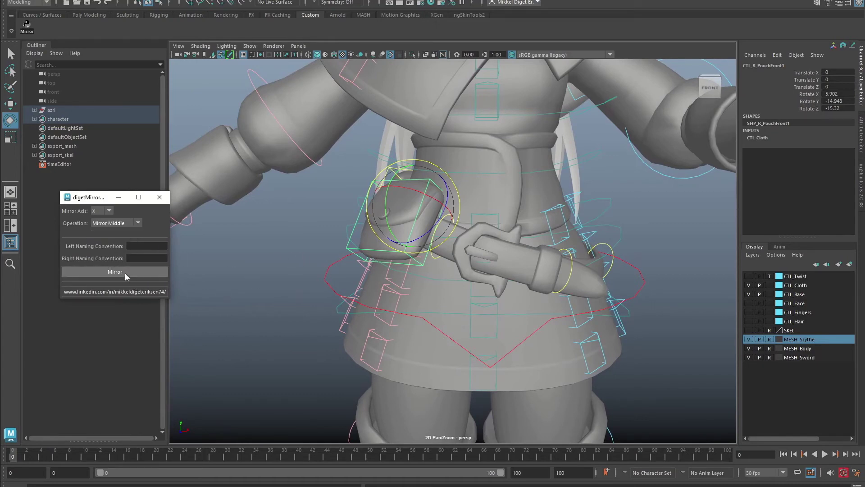
pyautogui.click(125, 273)
pyautogui.click(126, 273)
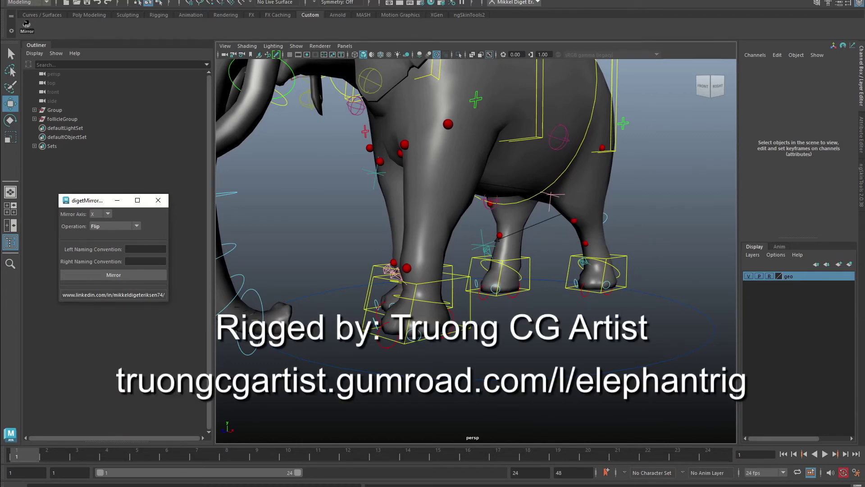
# Step: Select the elephant's front-foot controller, flip its pose to the other side, and flip it back
pyautogui.click(473, 316)
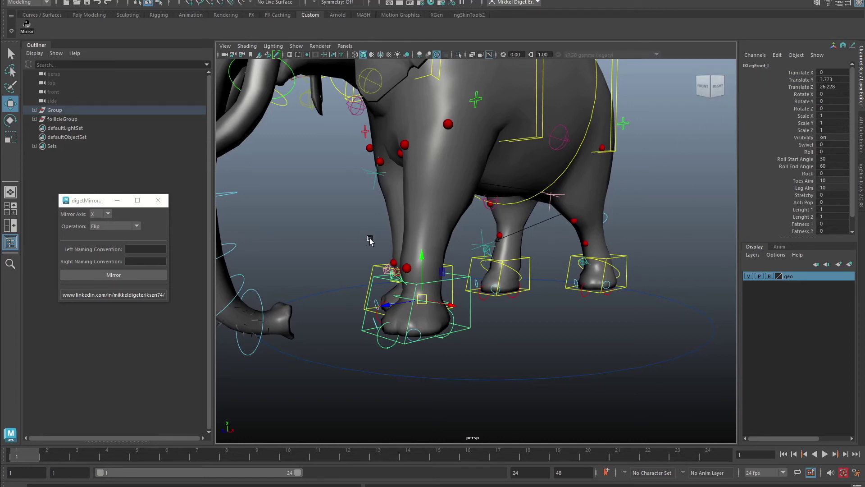
pyautogui.keyDown('alt'); pyautogui.moveTo(371, 242); pyautogui.dragTo(342, 240); pyautogui.keyUp('alt')
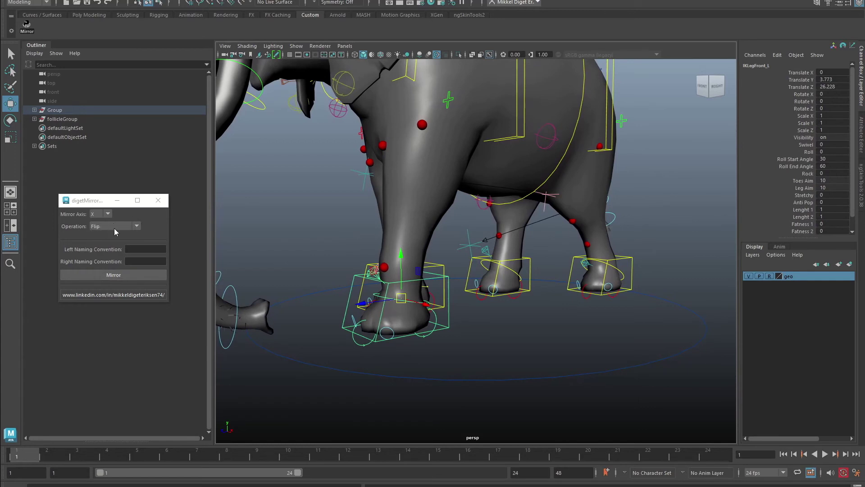
pyautogui.click(115, 276)
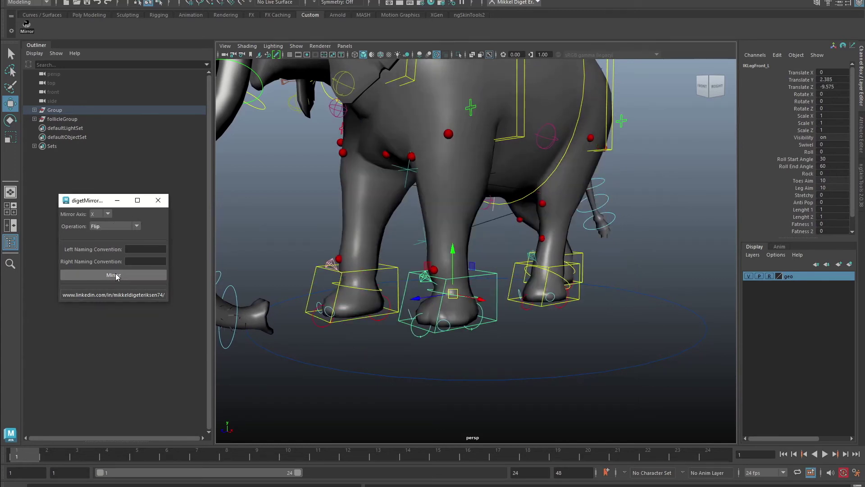
pyautogui.click(115, 277)
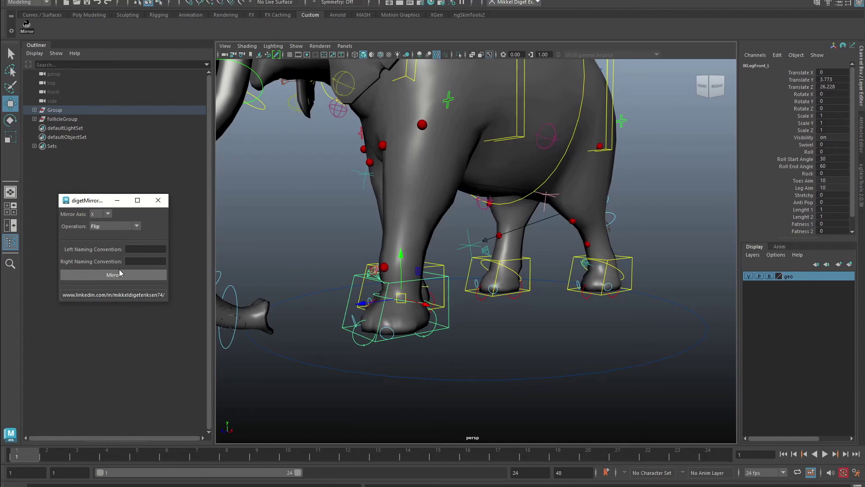
# Step: Select backTopSide_L and copy its pose onto the right side using Left to Right
pyautogui.moveTo(412, 136)
pyautogui.keyDown('alt'); pyautogui.mouseDown()
pyautogui.moveTo(420, 129)
pyautogui.moveTo(434, 275)
pyautogui.moveTo(473, 264)
pyautogui.mouseUp(); pyautogui.keyUp('alt')
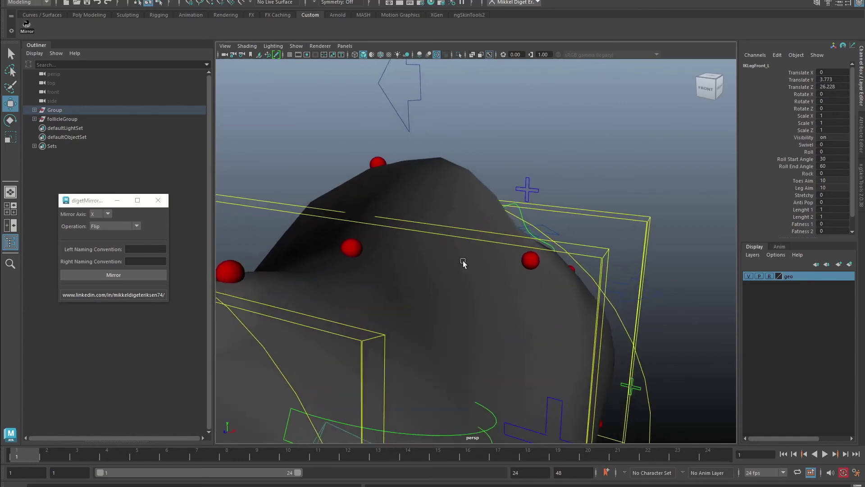
pyautogui.keyDown('alt'); pyautogui.moveTo(473, 264); pyautogui.dragTo(533, 287, button='right'); pyautogui.keyUp('alt')
pyautogui.click(532, 284)
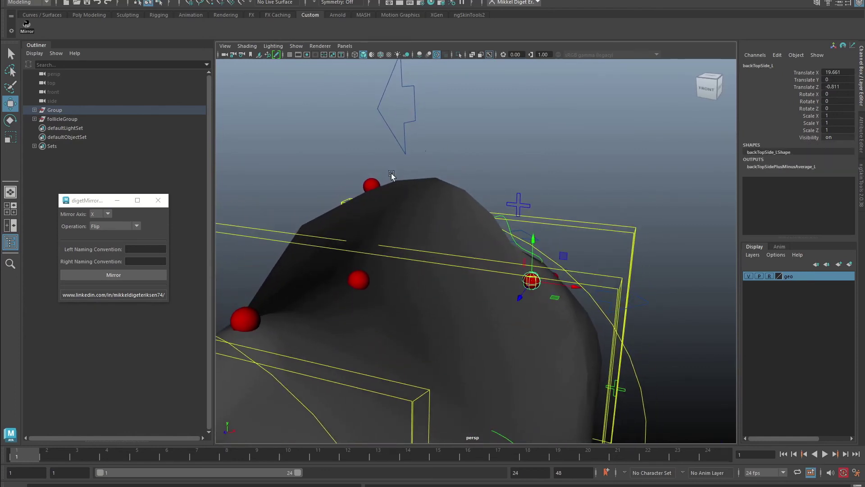
pyautogui.hotkey('ctrl', 'a')
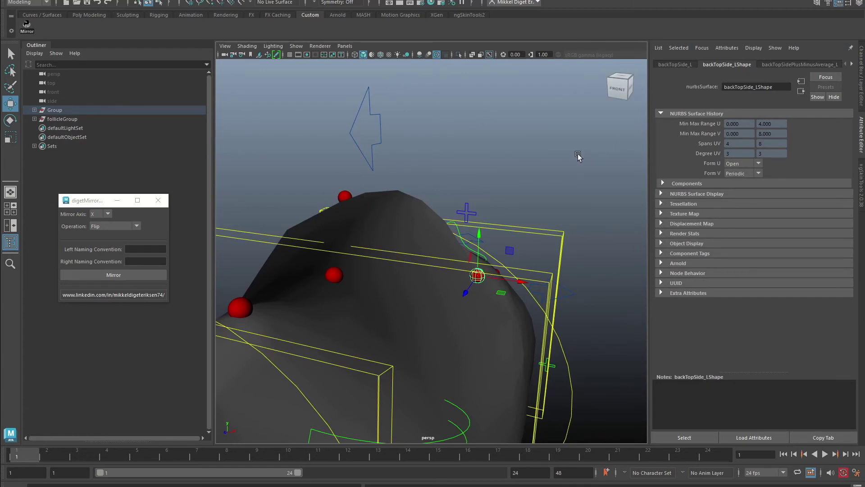
pyautogui.hotkey('ctrl', 'a')
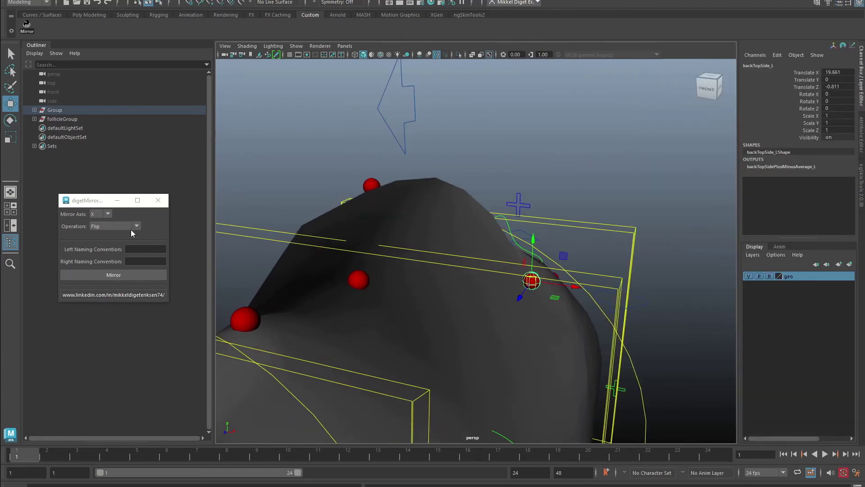
pyautogui.click(115, 226)
pyautogui.click(101, 235)
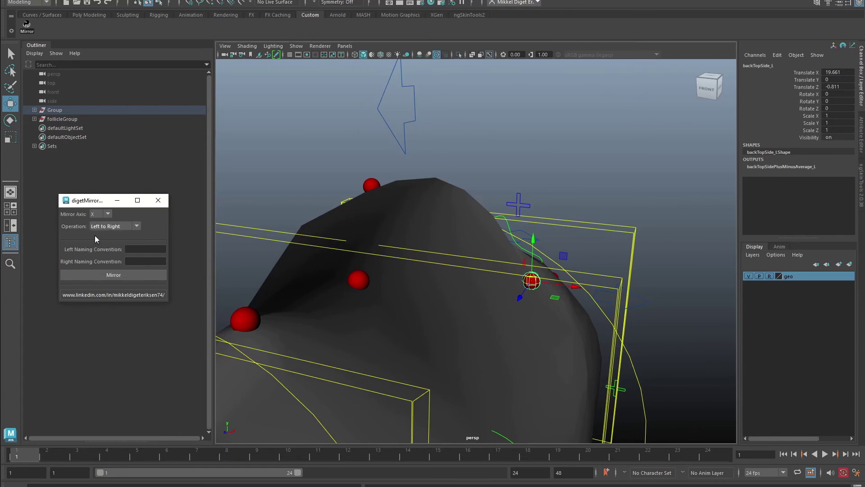
pyautogui.moveTo(290, 196)
pyautogui.keyDown('alt'); pyautogui.mouseDown()
pyautogui.moveTo(266, 200)
pyautogui.moveTo(254, 232)
pyautogui.mouseUp(); pyautogui.keyUp('alt')
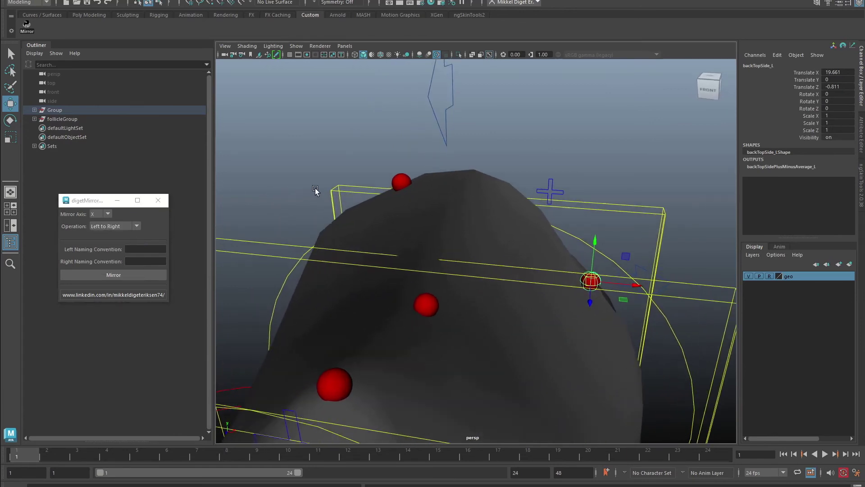
pyautogui.click(100, 275)
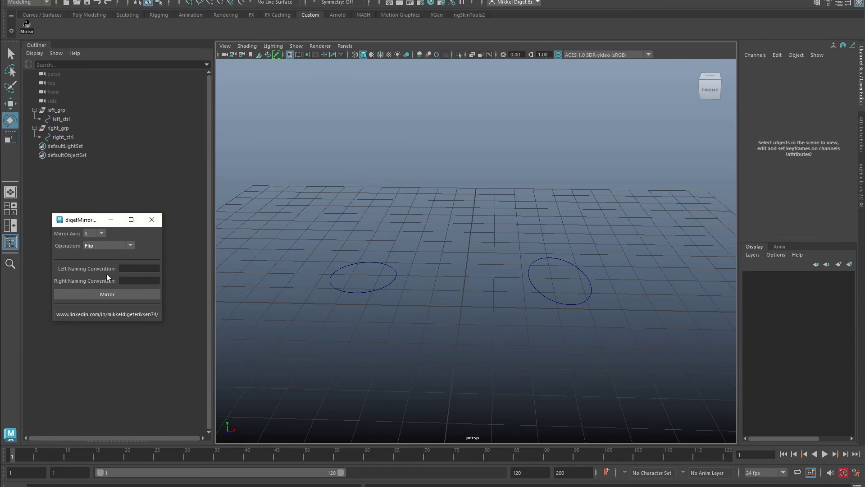
pyautogui.click(135, 268)
pyautogui.click(135, 281)
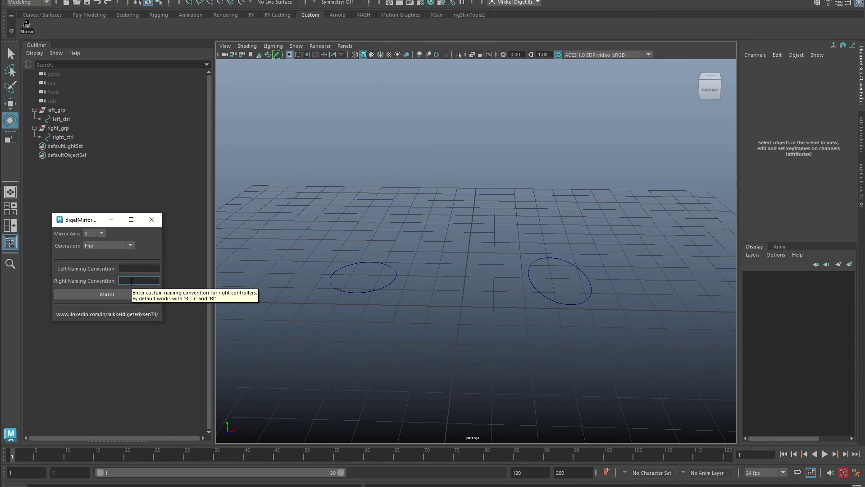
pyautogui.click(75, 118)
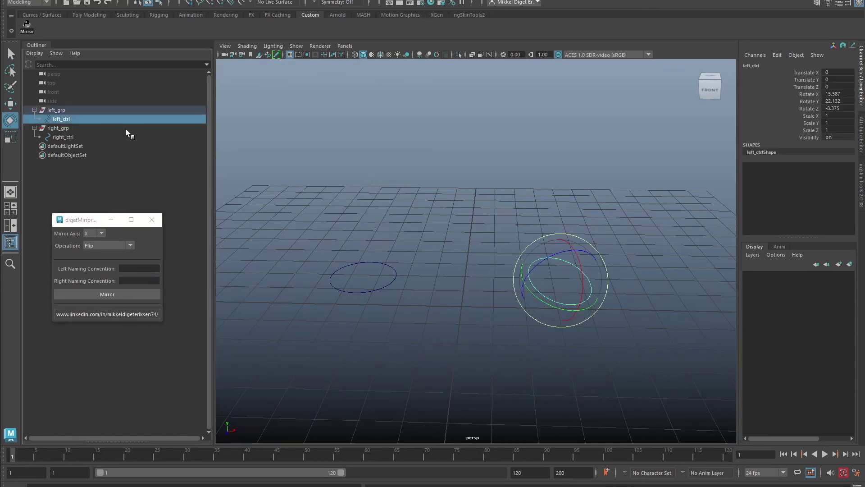
pyautogui.click(71, 137)
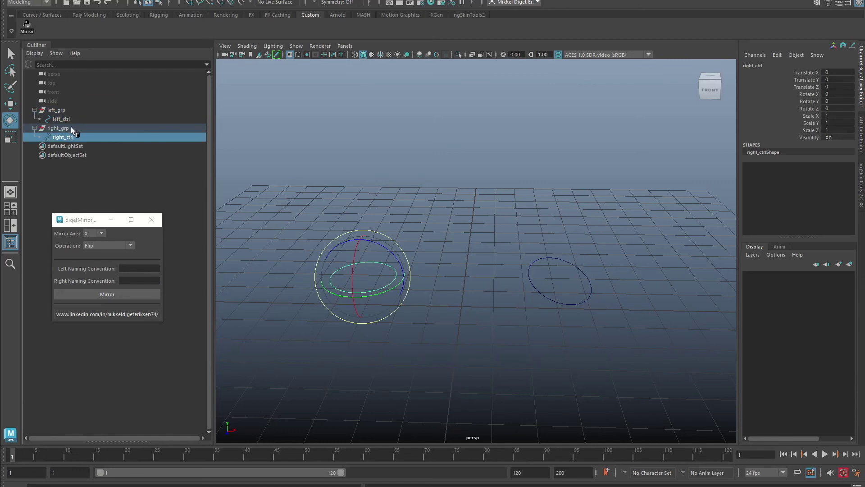
pyautogui.click(357, 189)
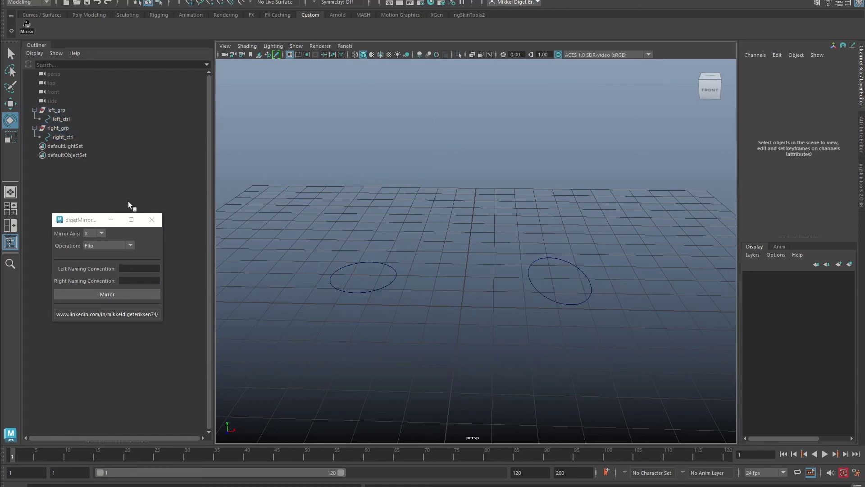
pyautogui.moveTo(76, 221); pyautogui.dragTo(88, 204)
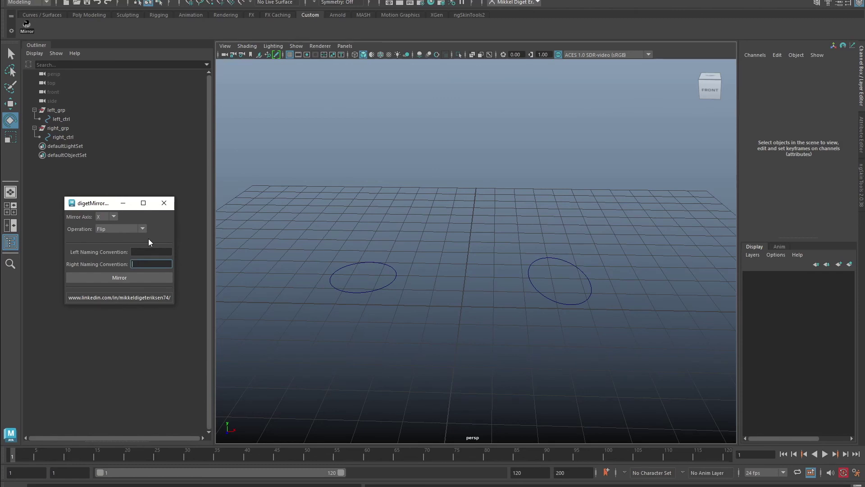
pyautogui.click(109, 278)
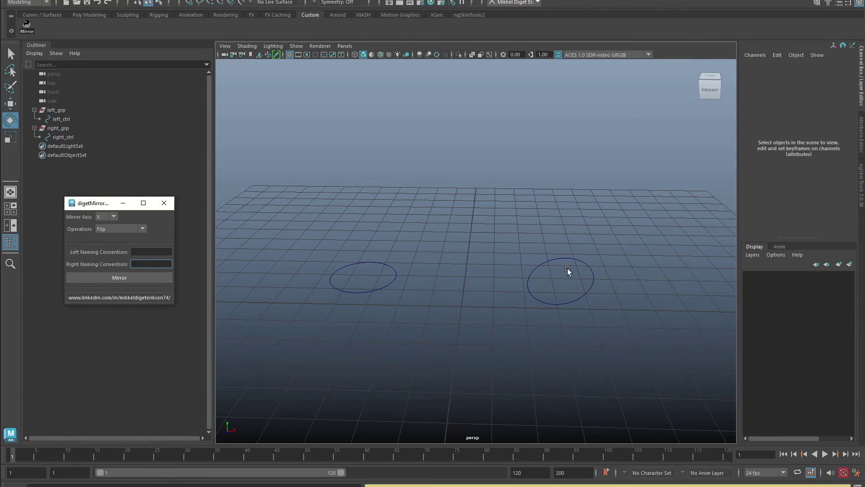
# Step: Select left_ctrl and flip its rotation with the default naming
pyautogui.click(377, 275)
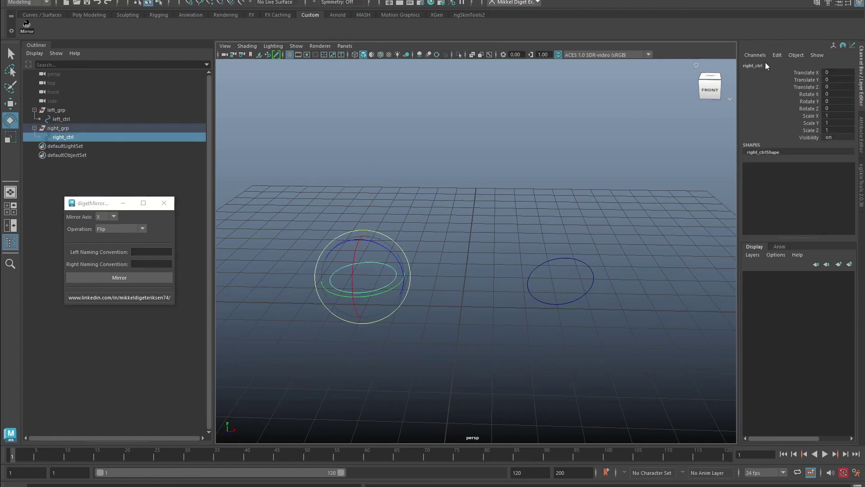
pyautogui.click(585, 281)
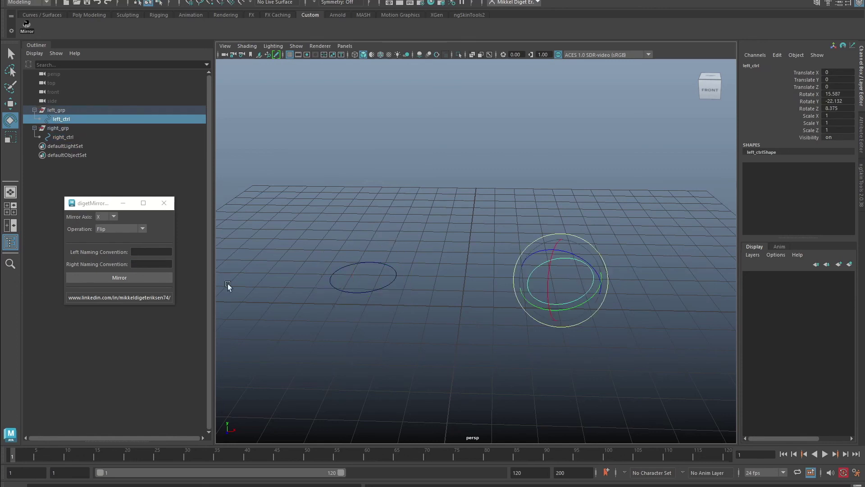
pyautogui.click(129, 277)
pyautogui.click(129, 278)
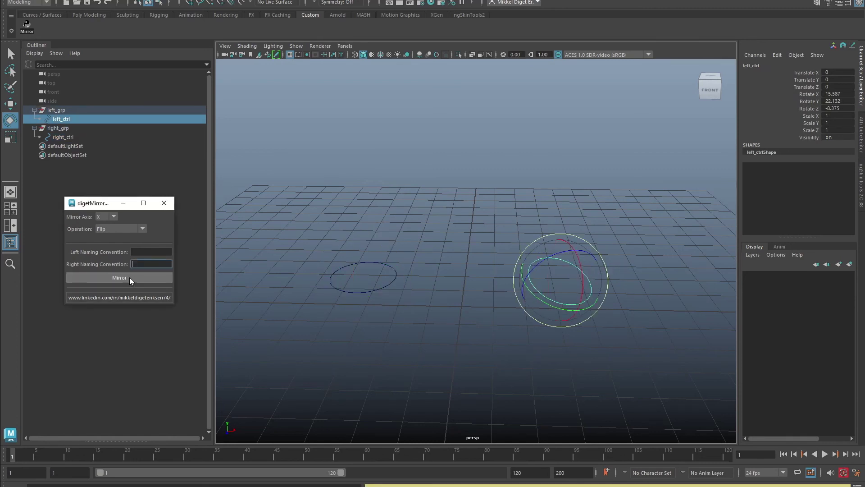
# Step: Set the Left/Right Naming Convention fields to 'left' and 'right'
pyautogui.click(152, 253)
pyautogui.write('le')
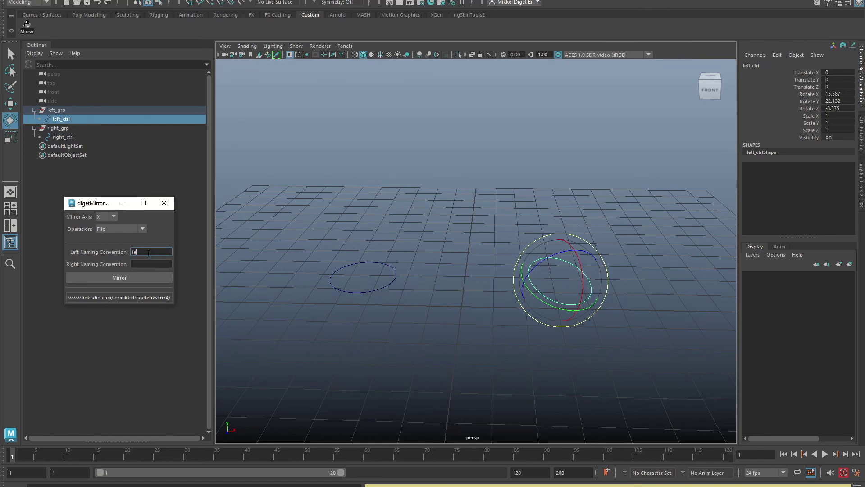
pyautogui.write('ft')
pyautogui.press('Tab')
pyautogui.write('ight')
pyautogui.click(324, 217)
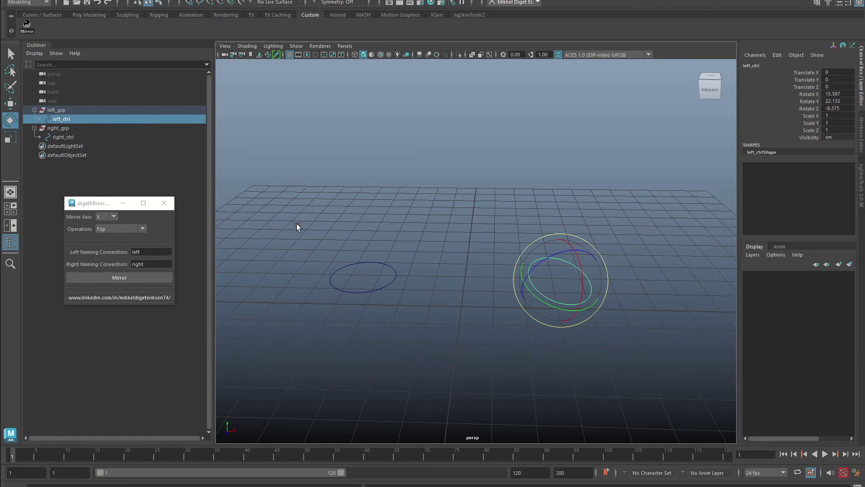
# Step: Flip left_ctrl's pose onto right_ctrl using the custom names, then flip again
pyautogui.click(118, 277)
pyautogui.click(380, 188)
pyautogui.click(137, 275)
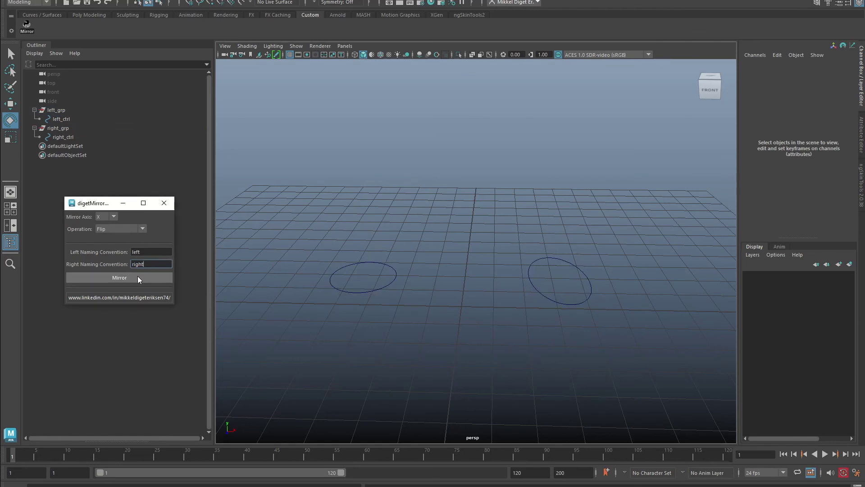